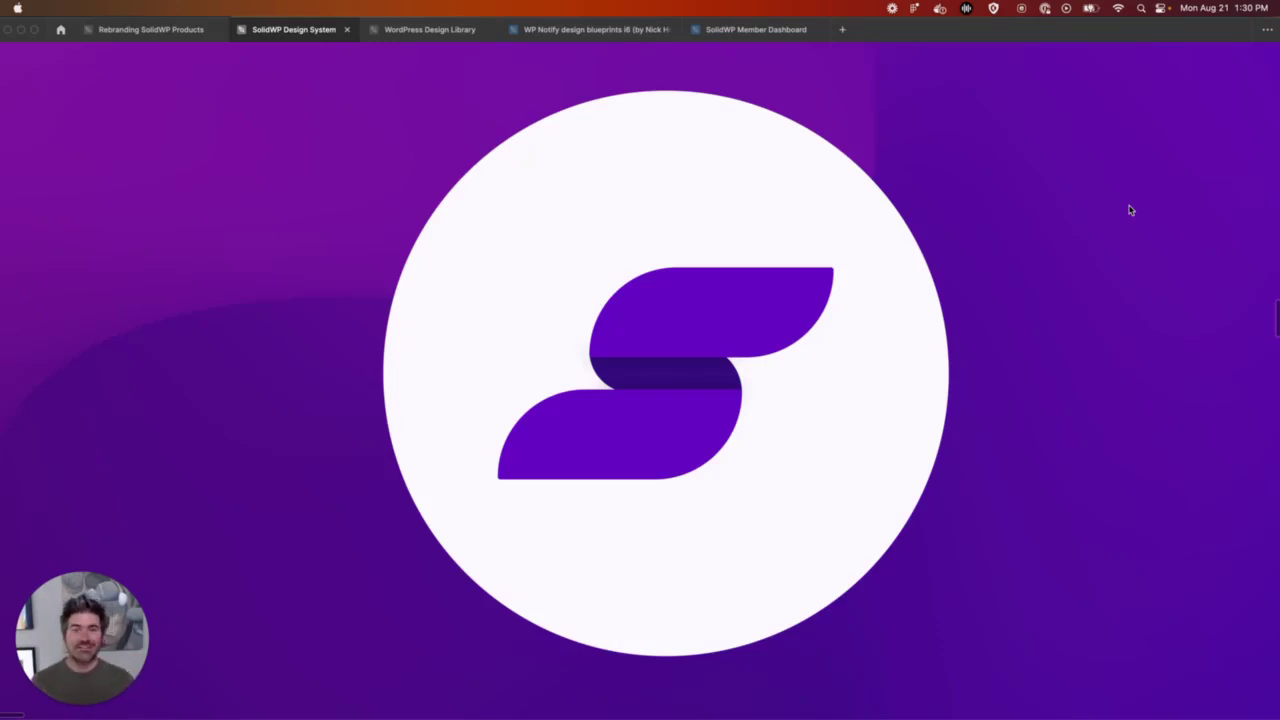
Step: Show Solid Central's Sites dashboard (8 updates, four sites) in a narrowed window beside iThemes Sync
left_click(21, 30)
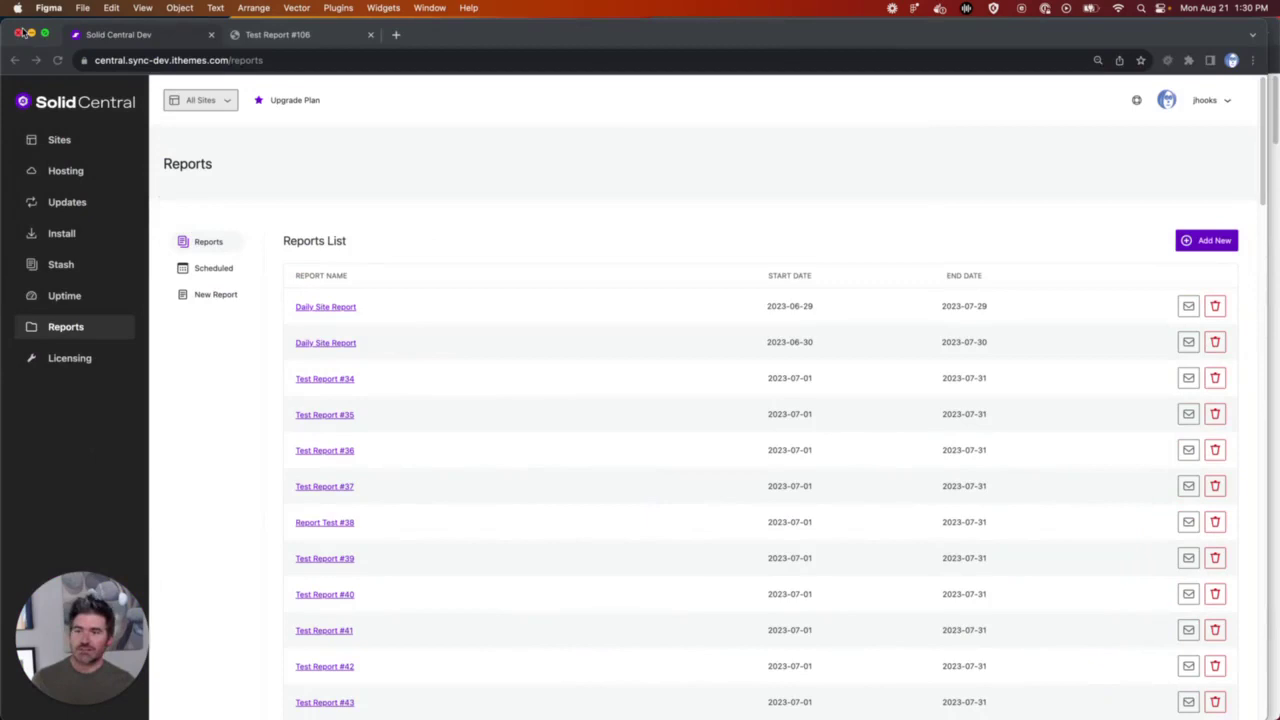
left_click(89, 146)
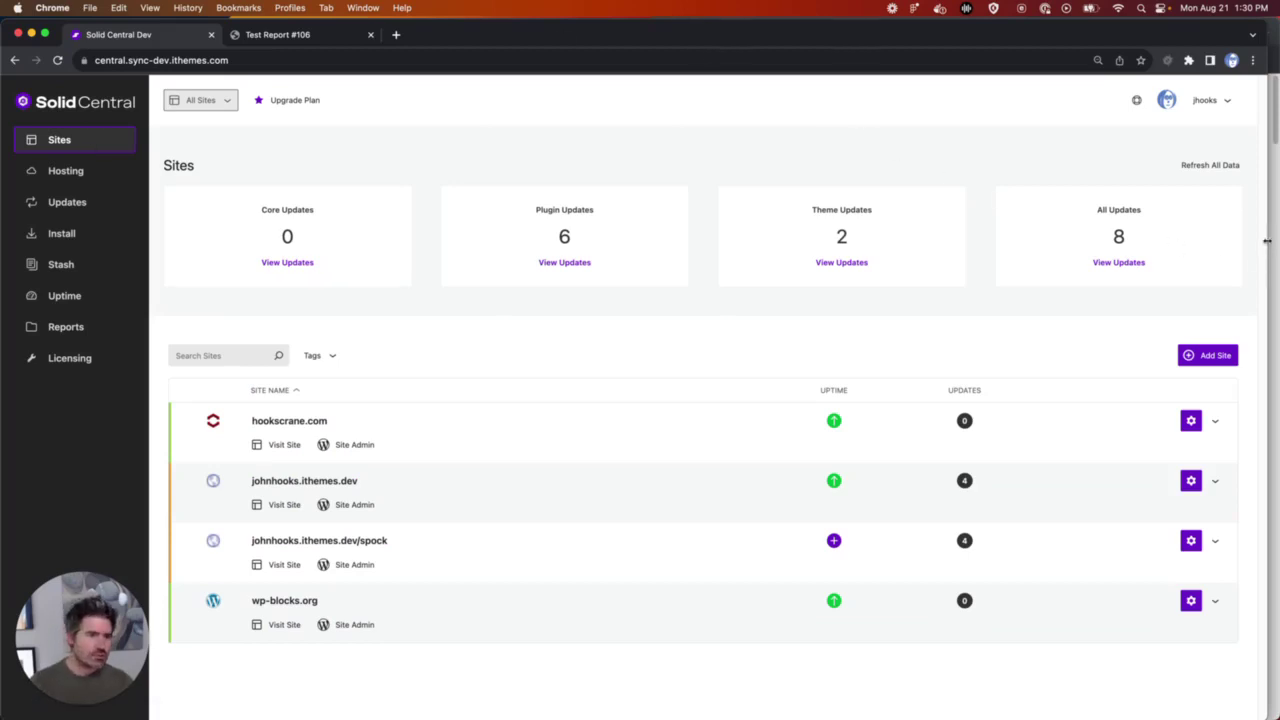
left_click_drag(1265, 241, 645, 249)
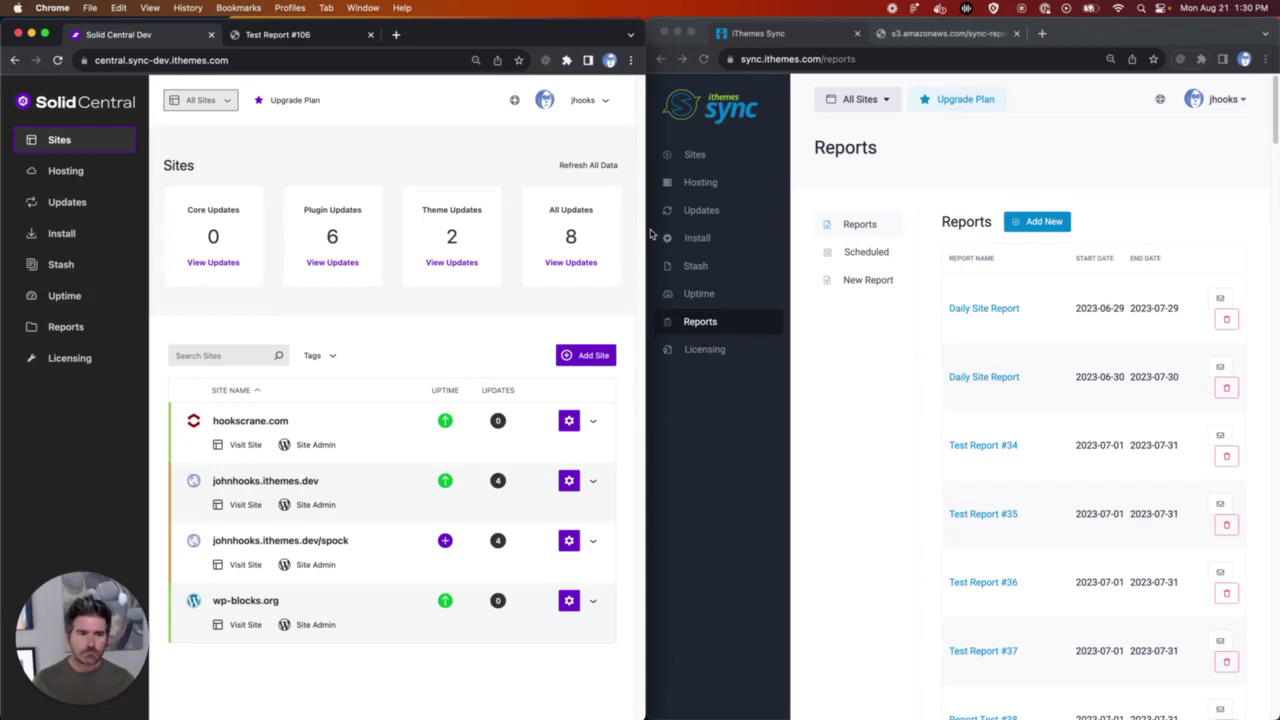
Step: Bring up the daily site and test Reports lists in both iThemes Sync and Solid Central
left_click(722, 325)
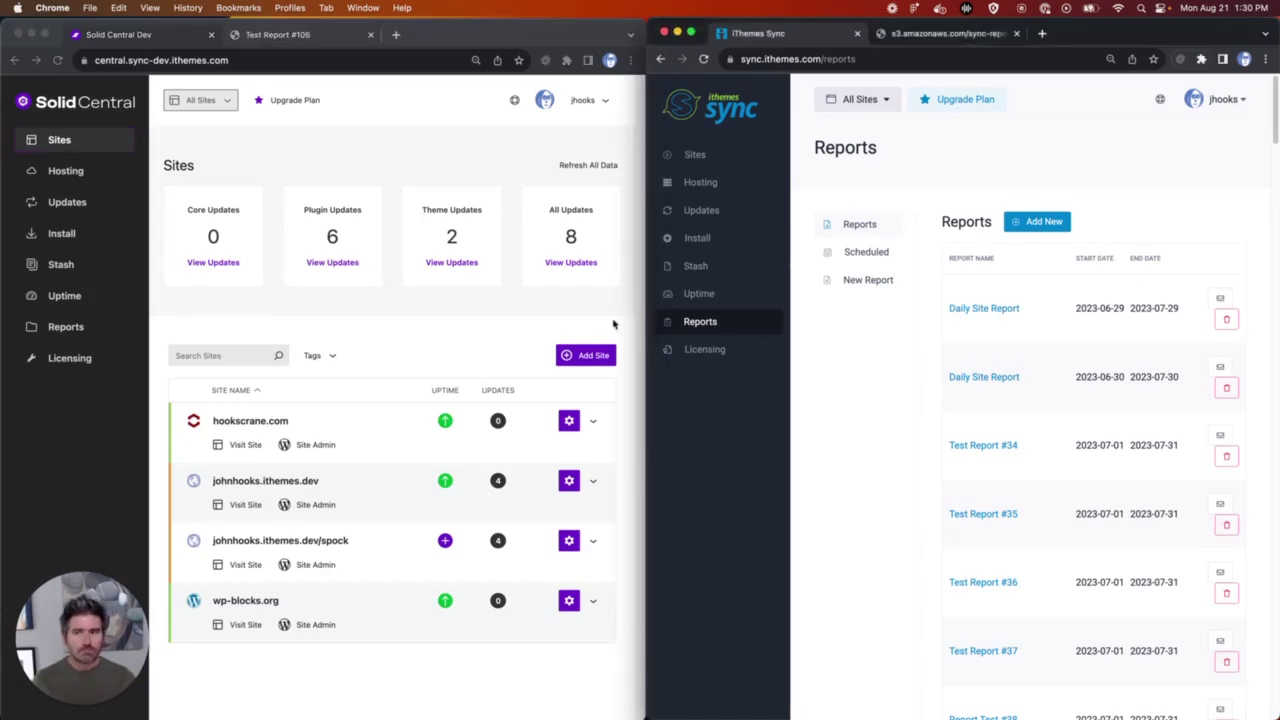
left_click(110, 333)
left_click(728, 136)
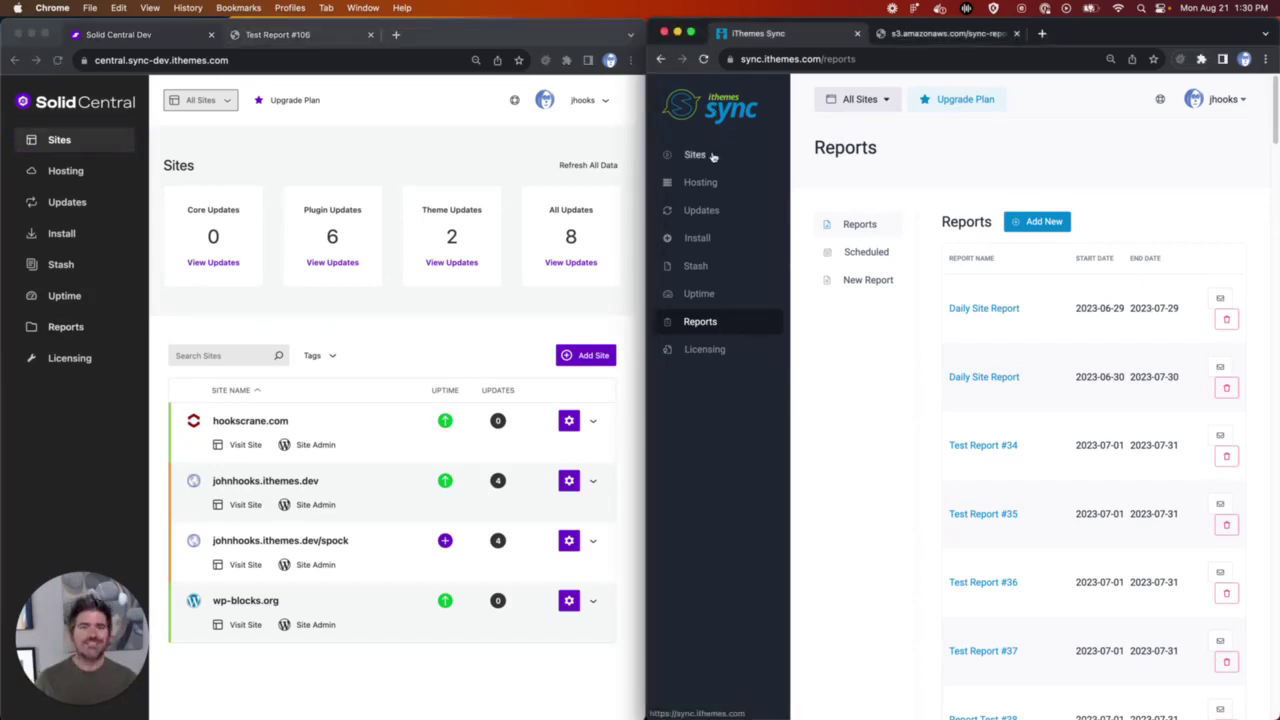
left_click(713, 156)
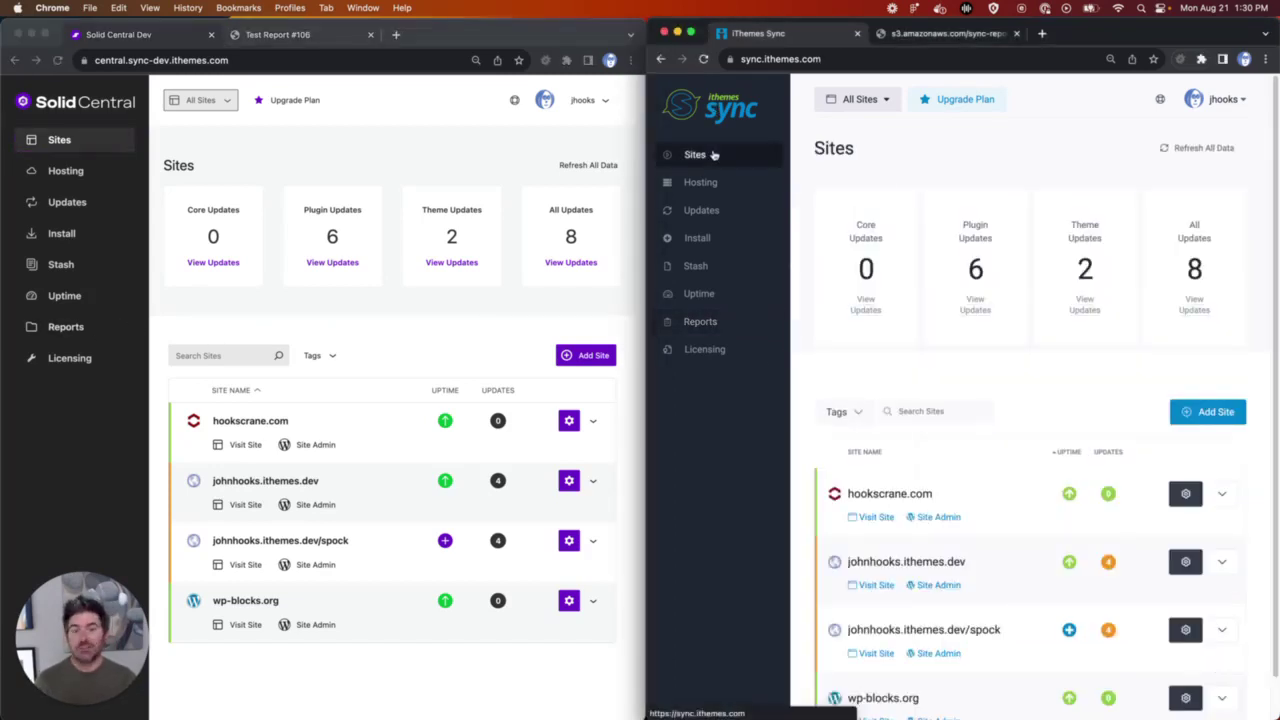
left_click(692, 323)
left_click(85, 330)
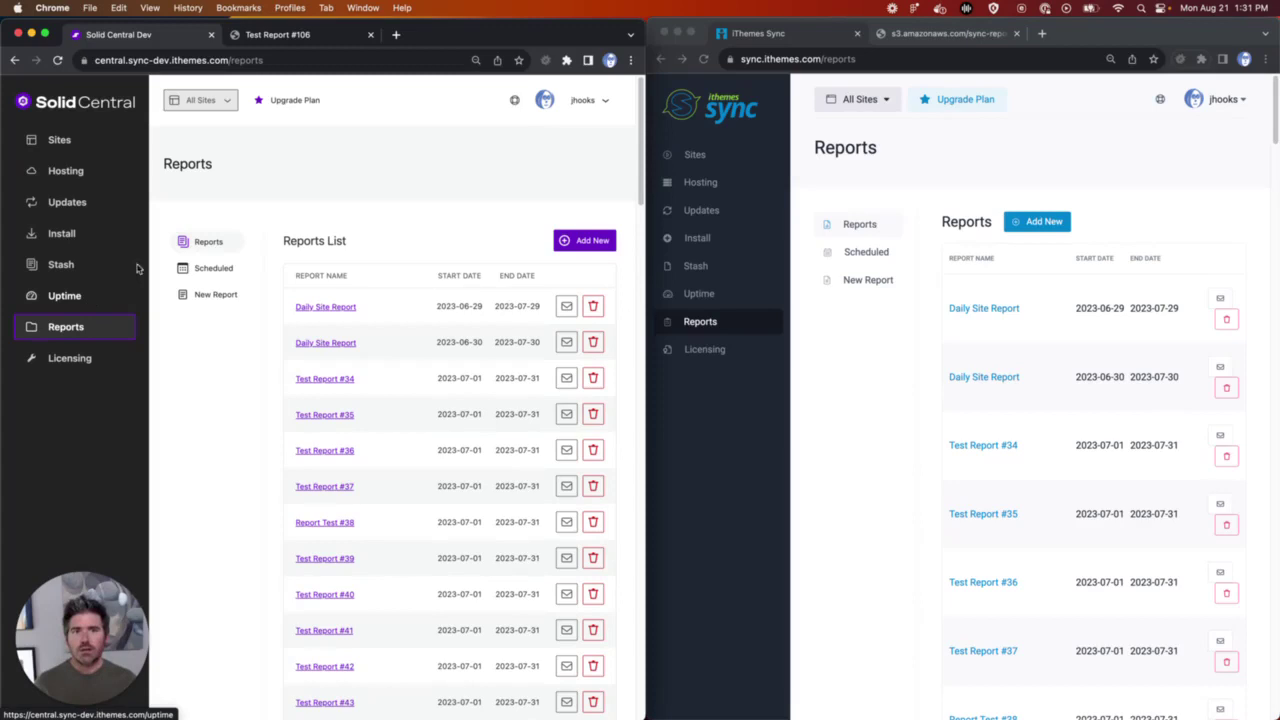
Step: View the legacy hookscrane.com report's Site Actions: 2 database backups, 1 full backup, 2 blocked attacks
left_click(898, 36)
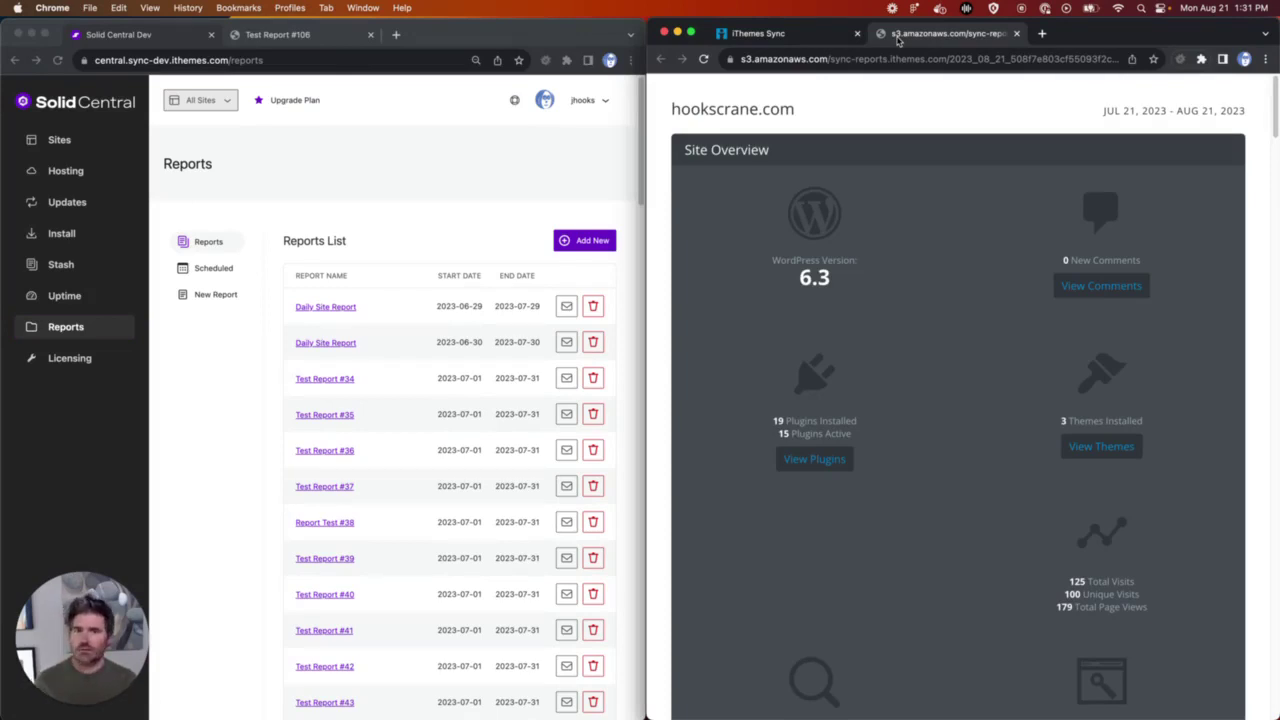
scroll(975, 272, "down", 3)
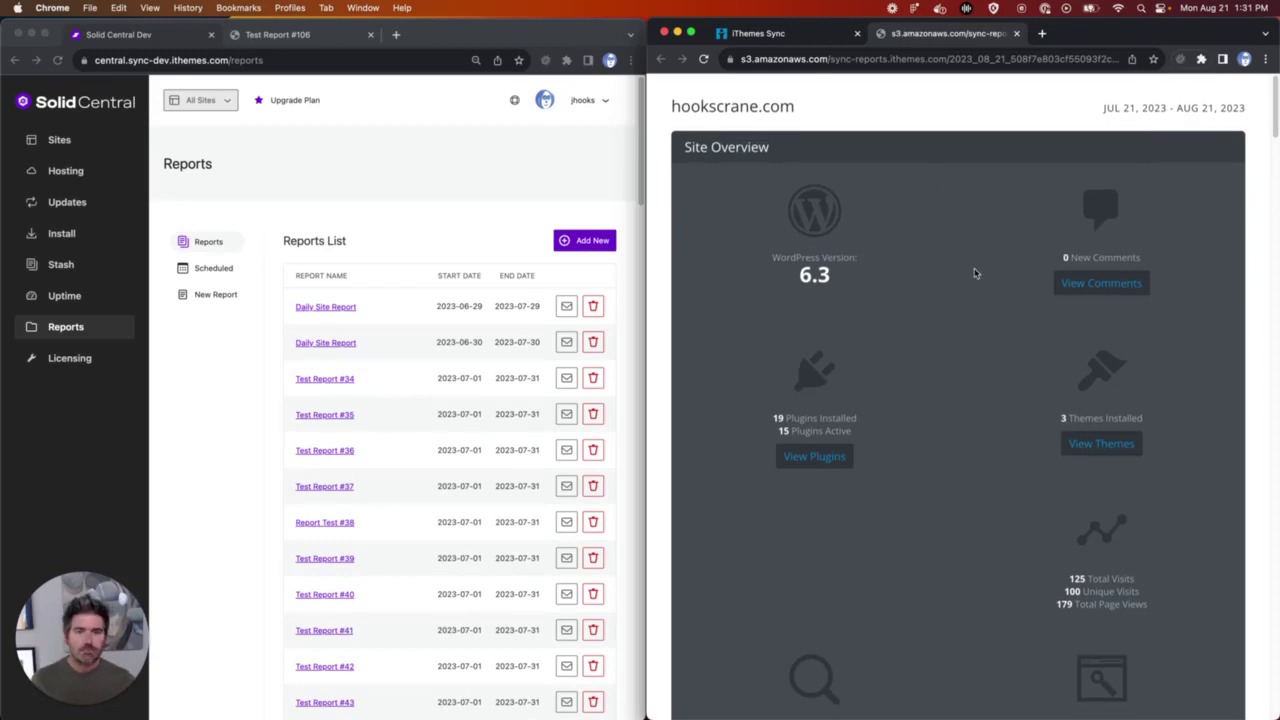
scroll(975, 272, "down", 4)
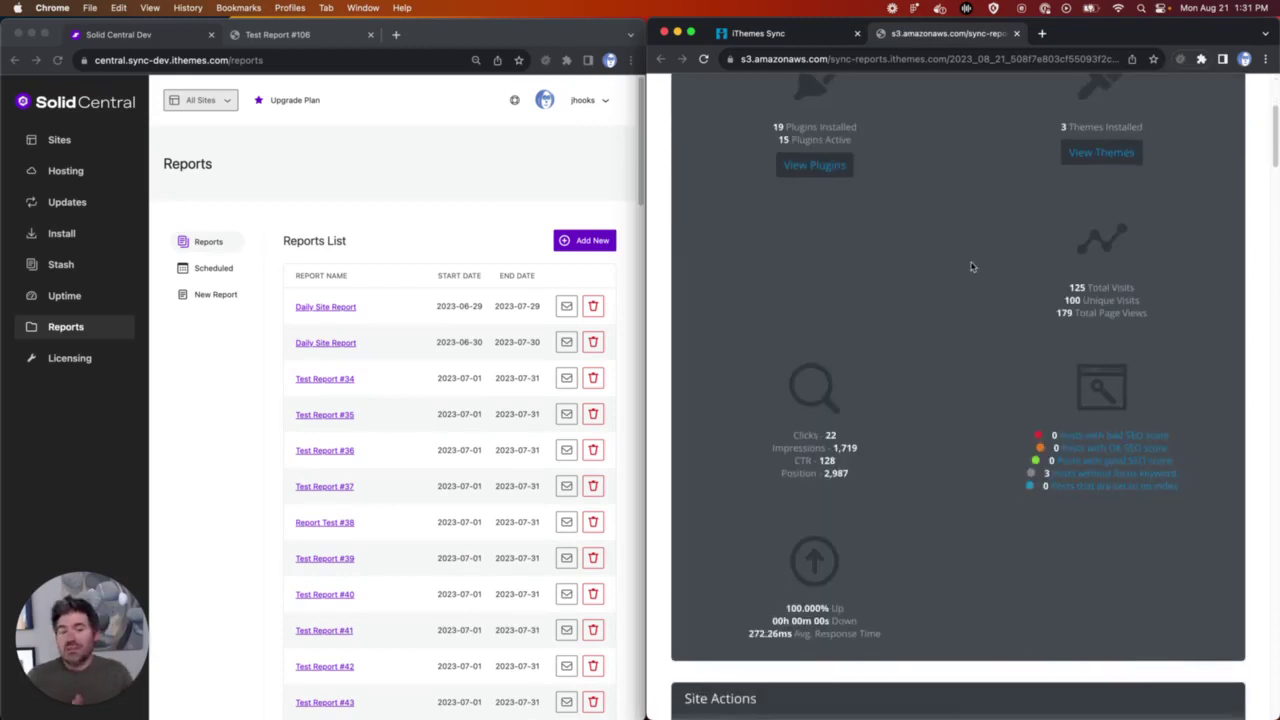
scroll(970, 266, "down", 10)
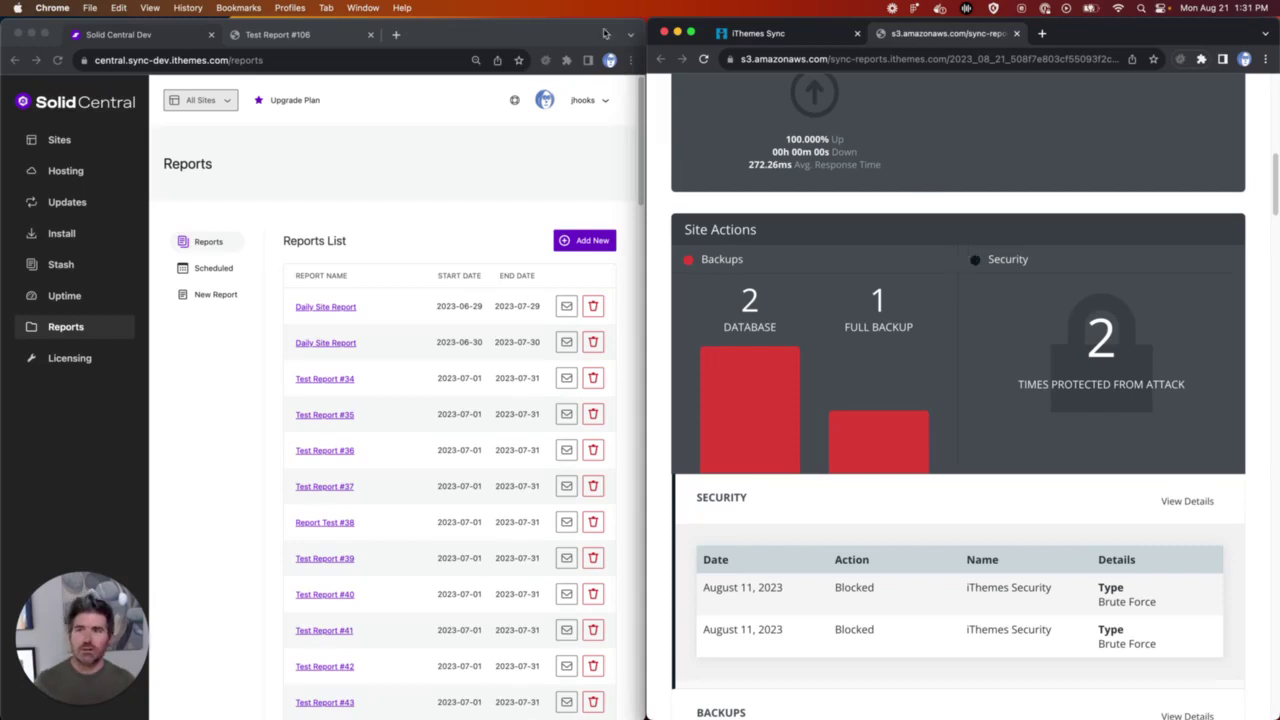
Step: View Solid Central's Test Report #106 for hookscrane.com down to its Security table
left_click(297, 37)
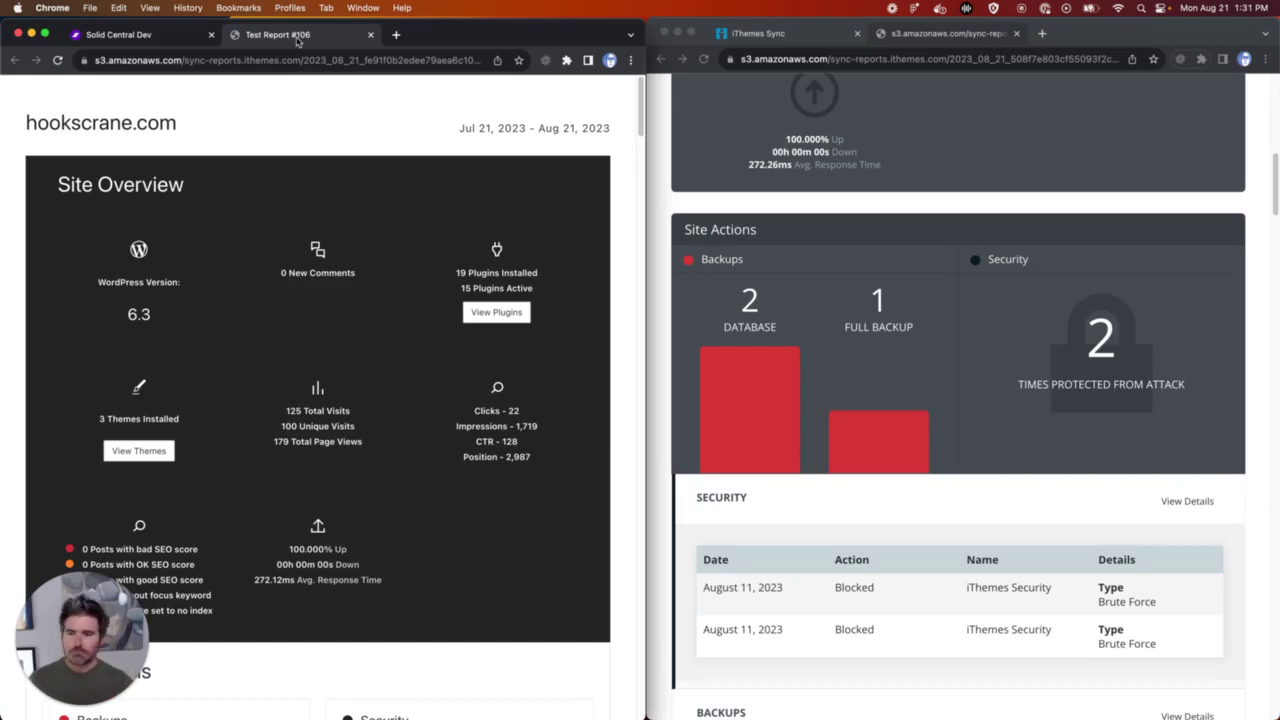
scroll(431, 281, "down", 5)
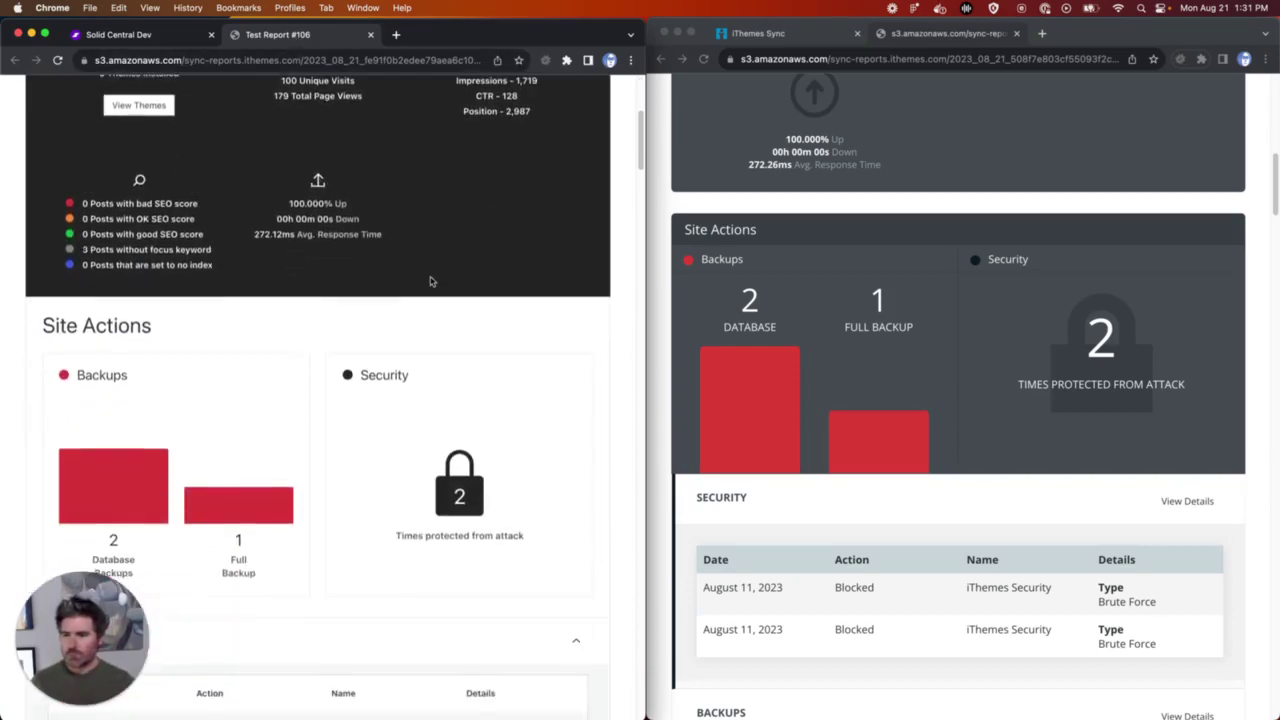
scroll(431, 279, "down", 3)
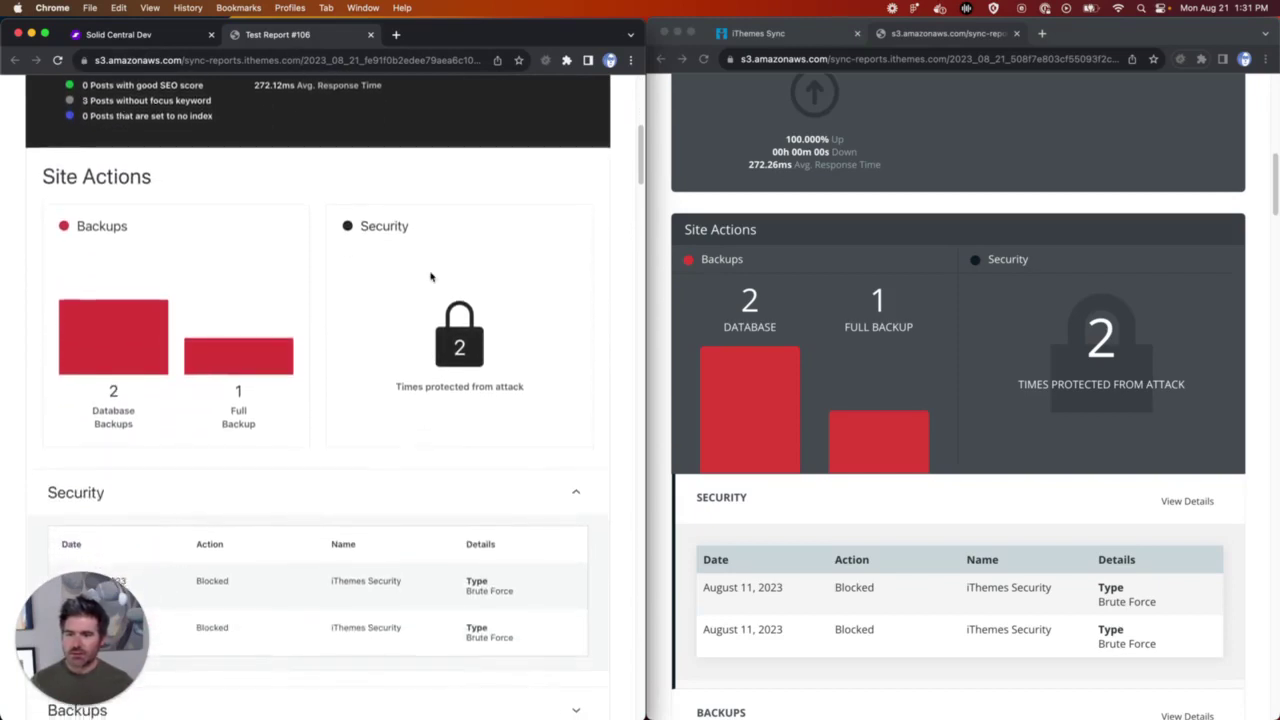
scroll(431, 277, "down", 4)
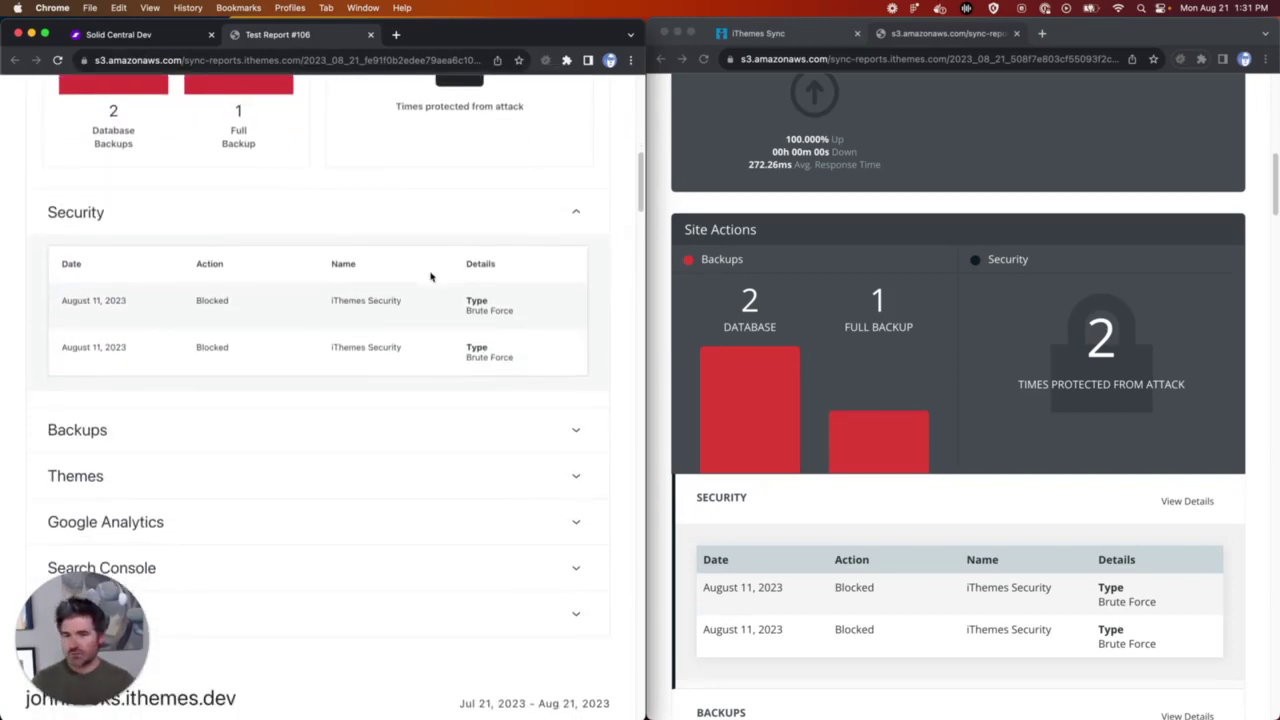
scroll(890, 298, "down", 3)
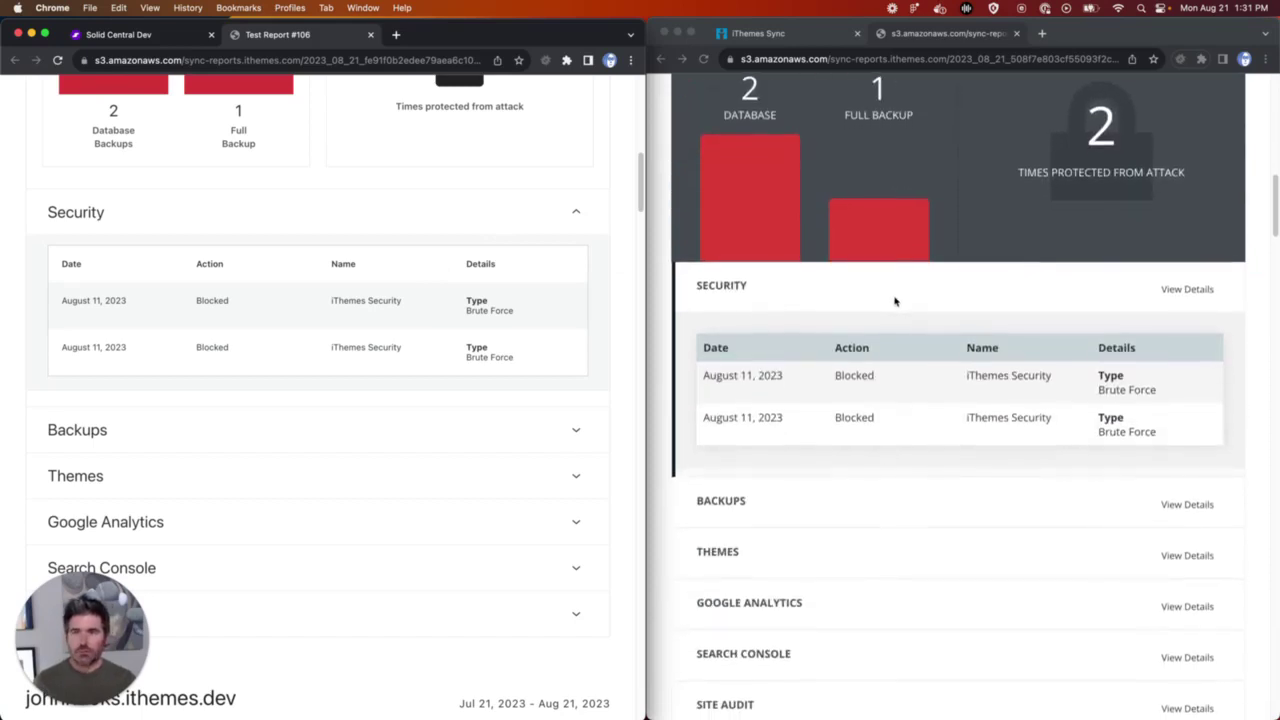
Step: Open hookscrane.com's Backups page in Solid Central and its BackupBuddy page in iThemes Sync
left_click(768, 34)
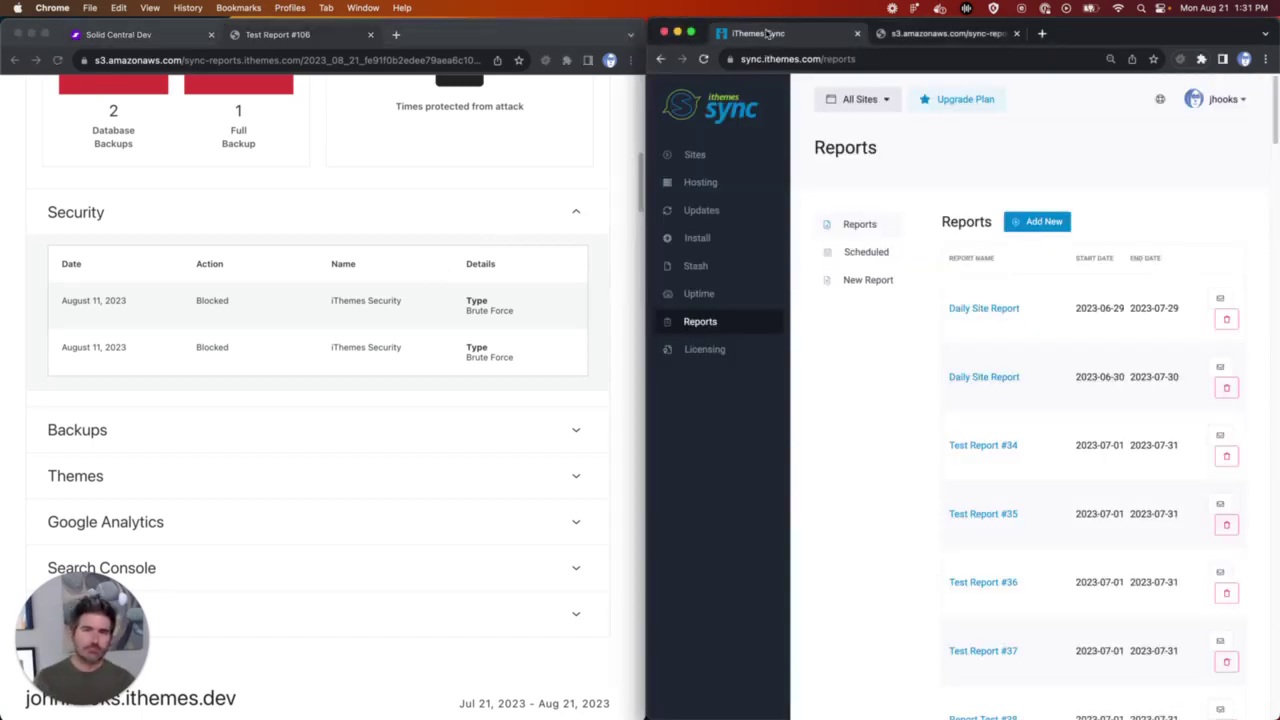
left_click(184, 36)
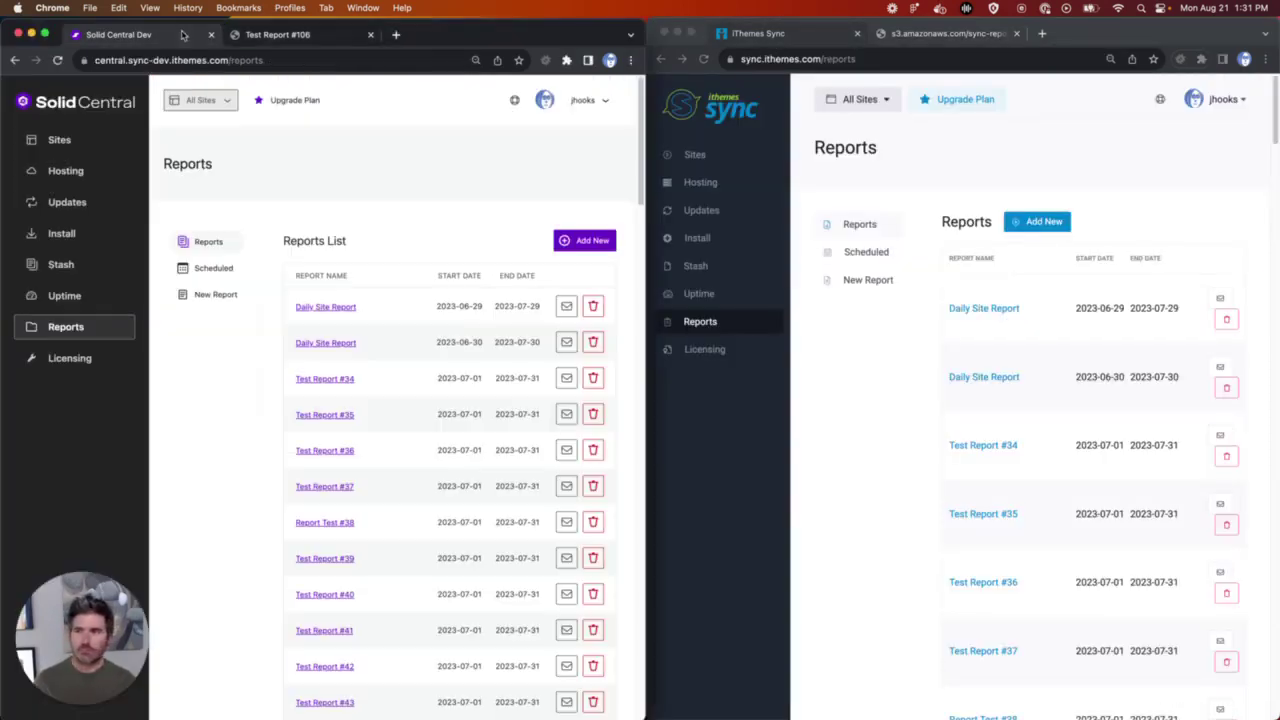
left_click(63, 138)
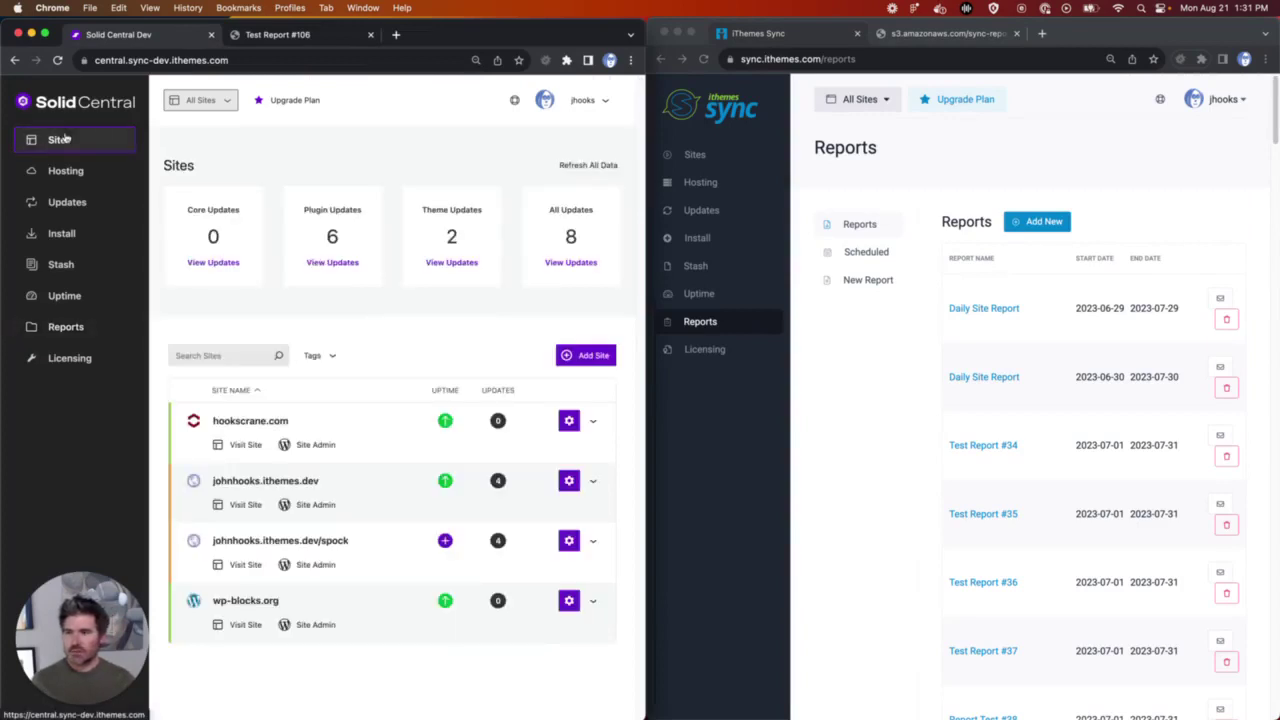
left_click(680, 153)
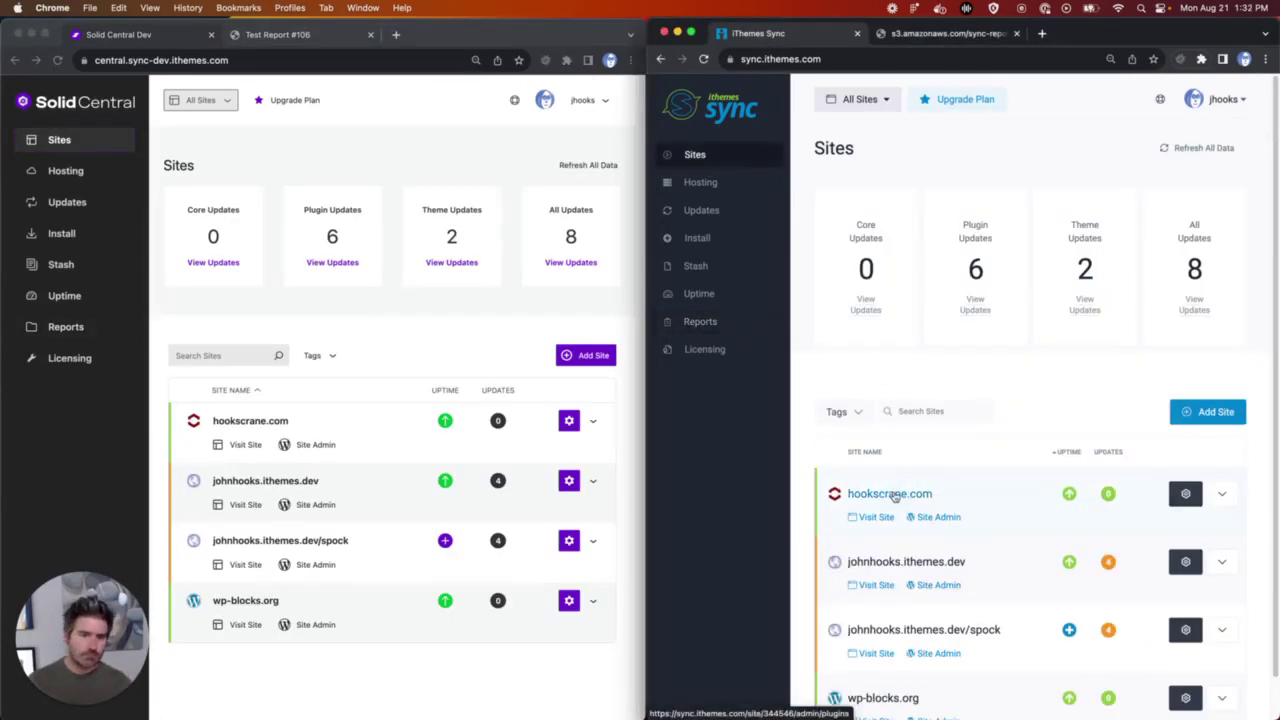
left_click(886, 492)
left_click(248, 421)
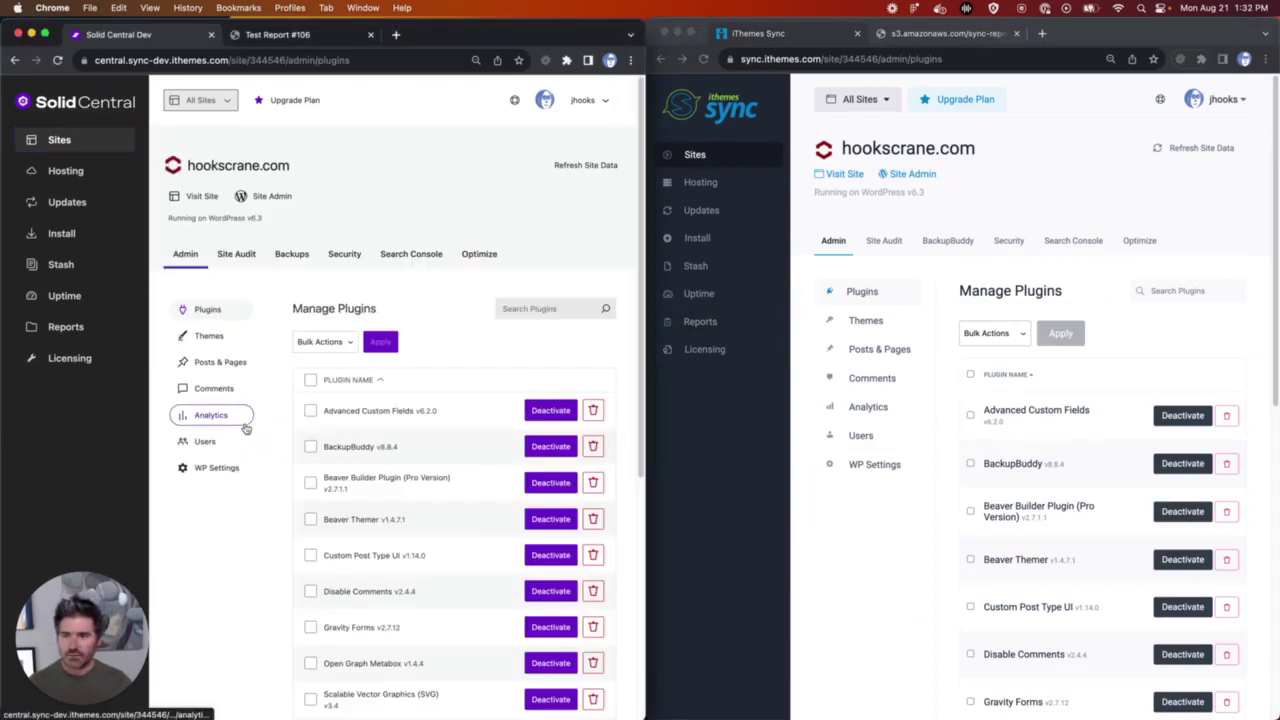
left_click(292, 254)
left_click(968, 242)
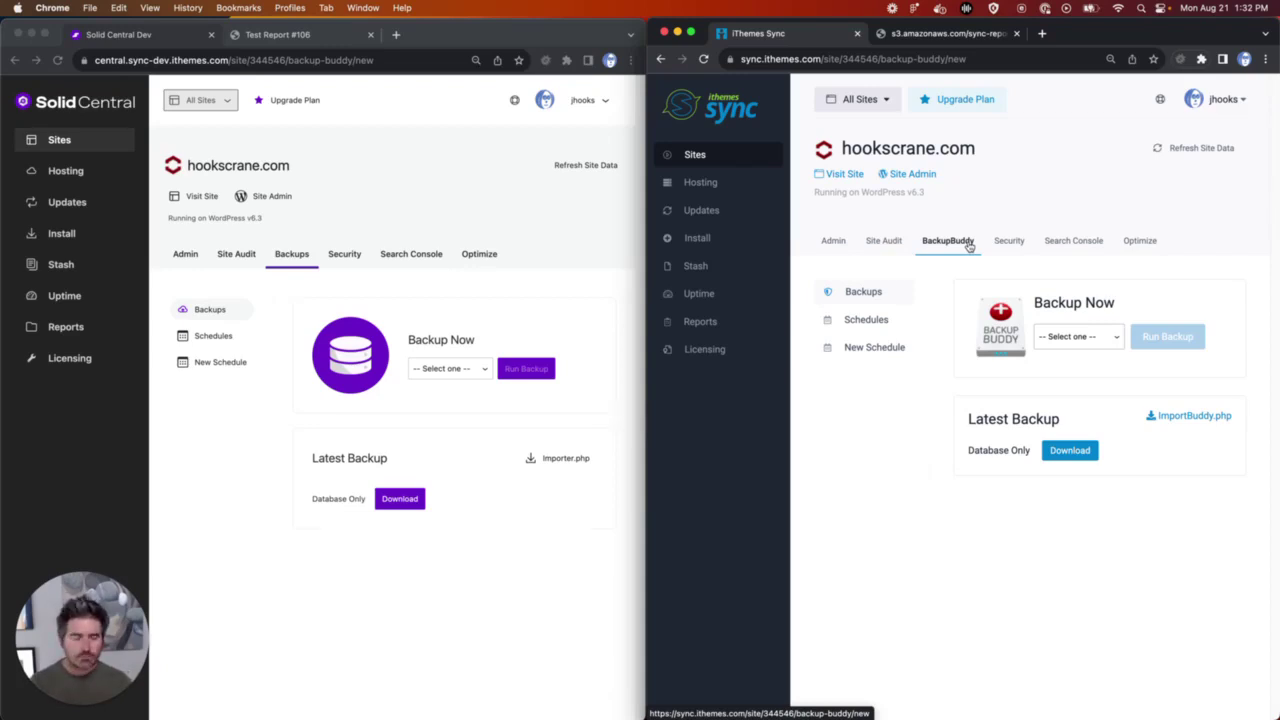
Step: Compare hookscrane.com Search Console figures (41 clicks, 4,599 impressions), then show Solid Central's Manage Plugins list
left_click(1068, 246)
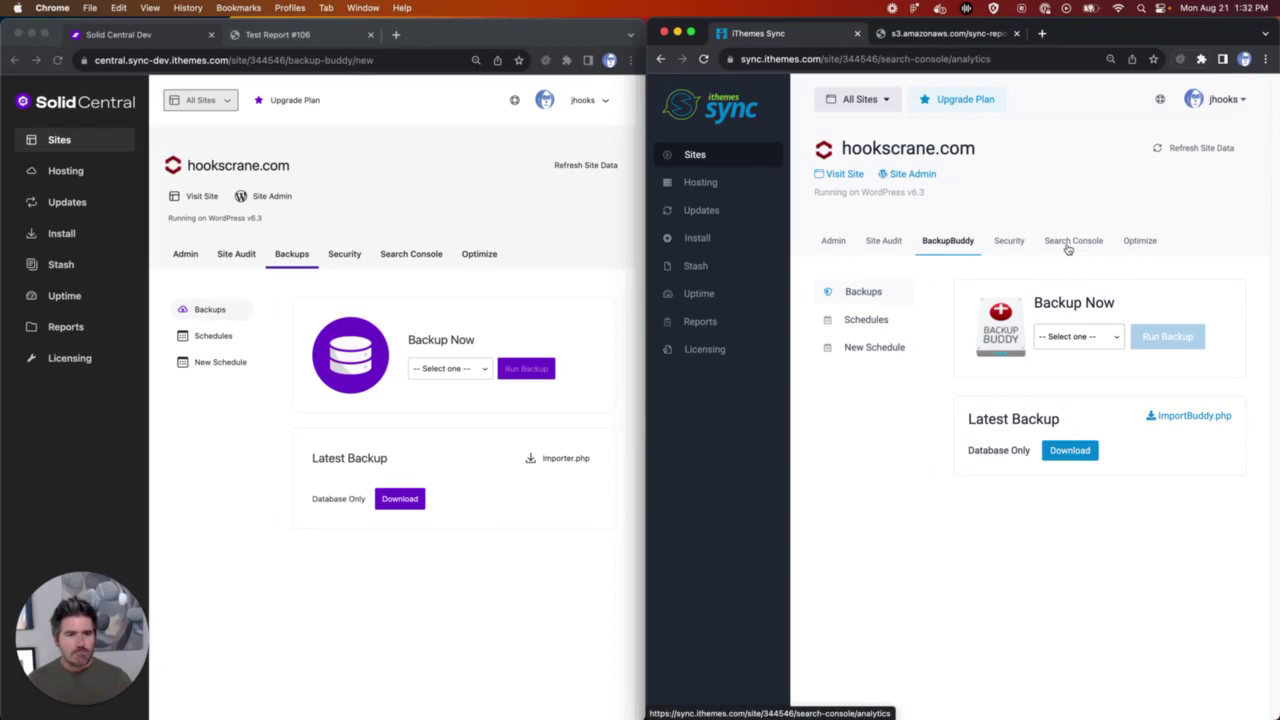
left_click(401, 258)
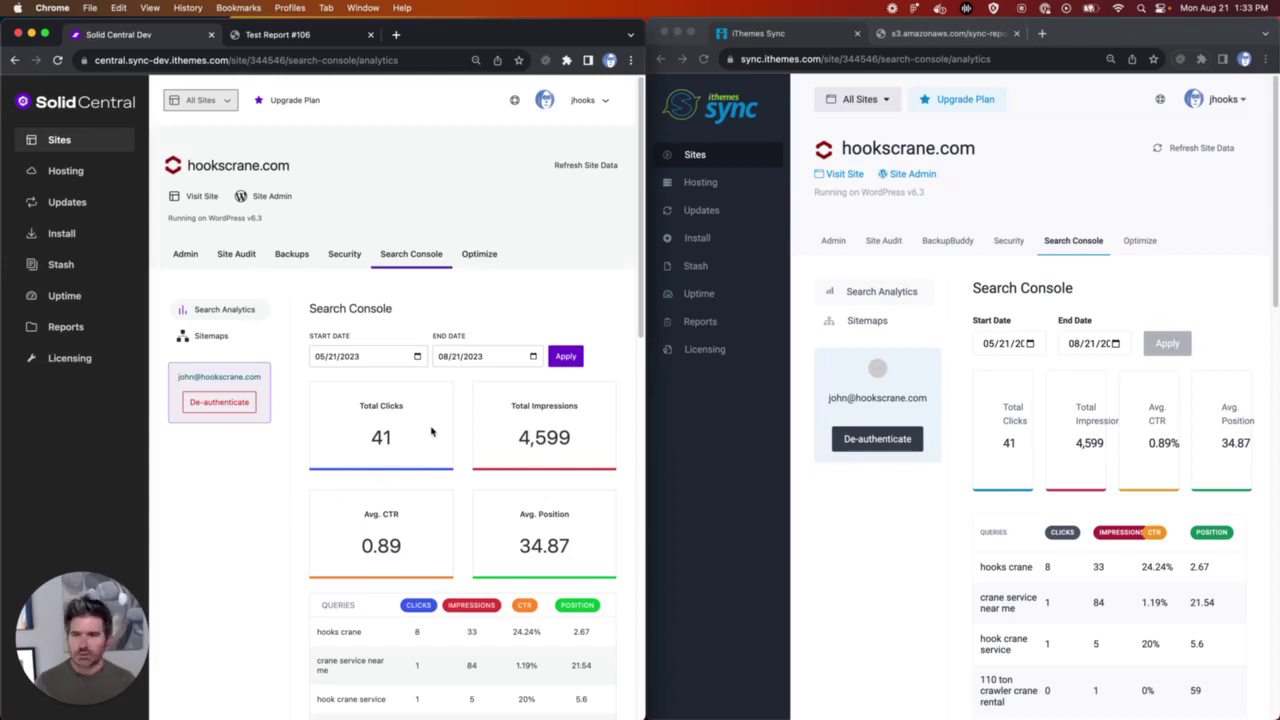
left_click(183, 256)
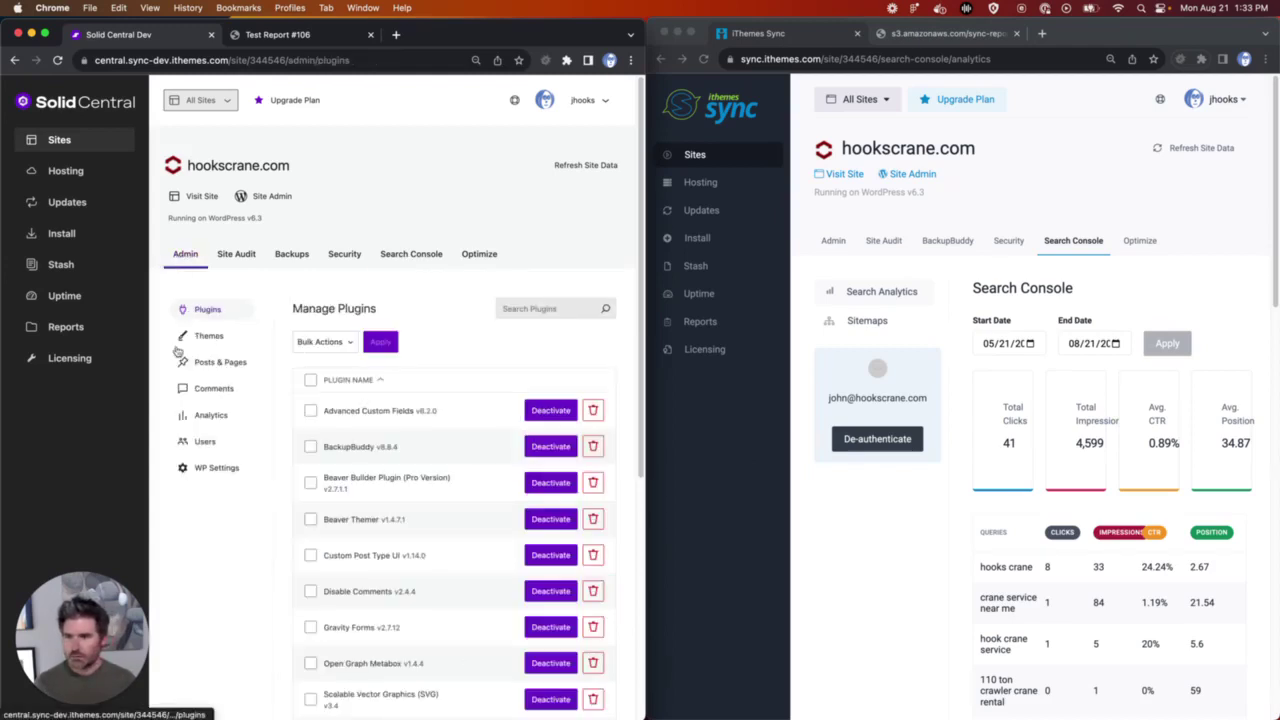
Step: Show hookscrane.com Analytics in both windows: 125 total visits, 100 unique visitors
left_click(200, 415)
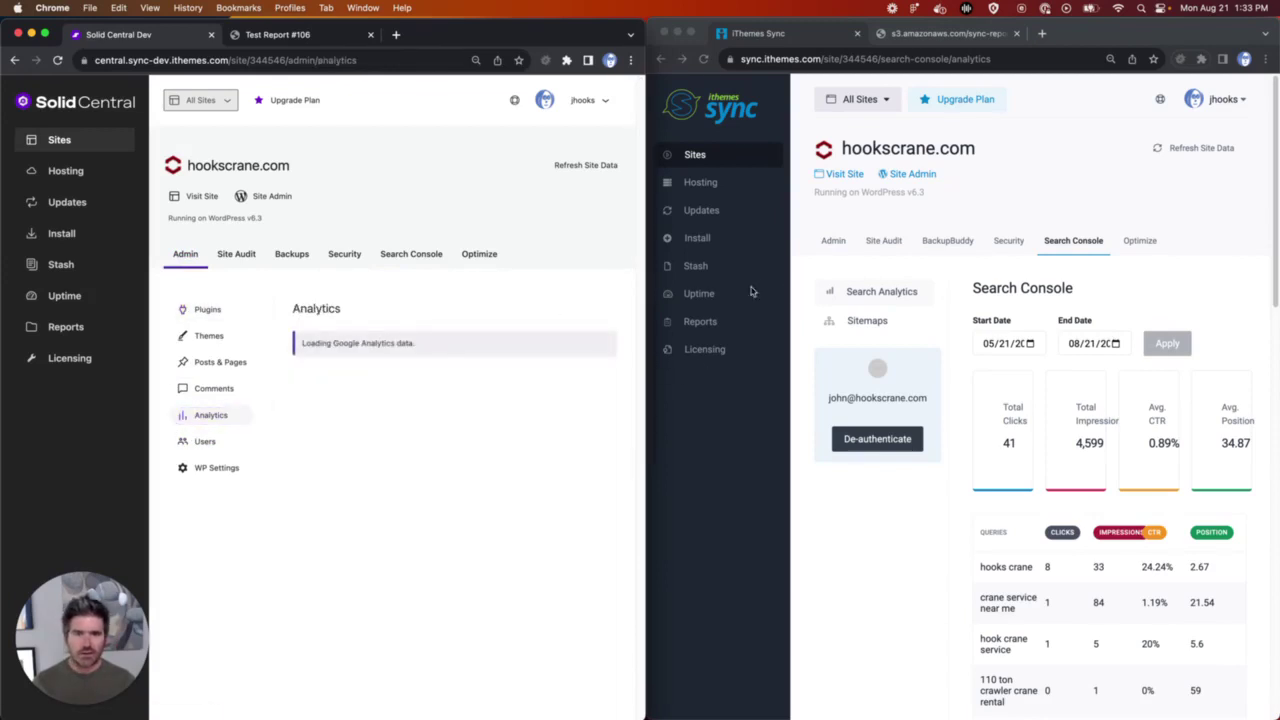
left_click(834, 241)
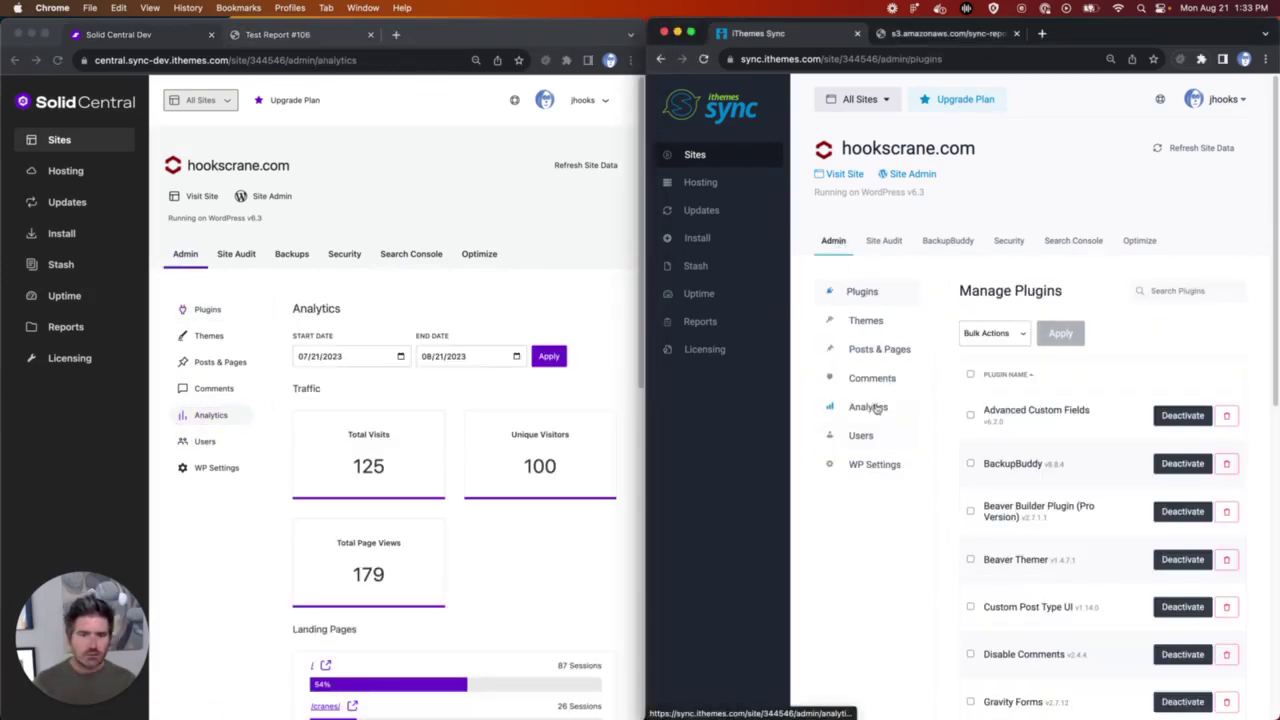
left_click(868, 407)
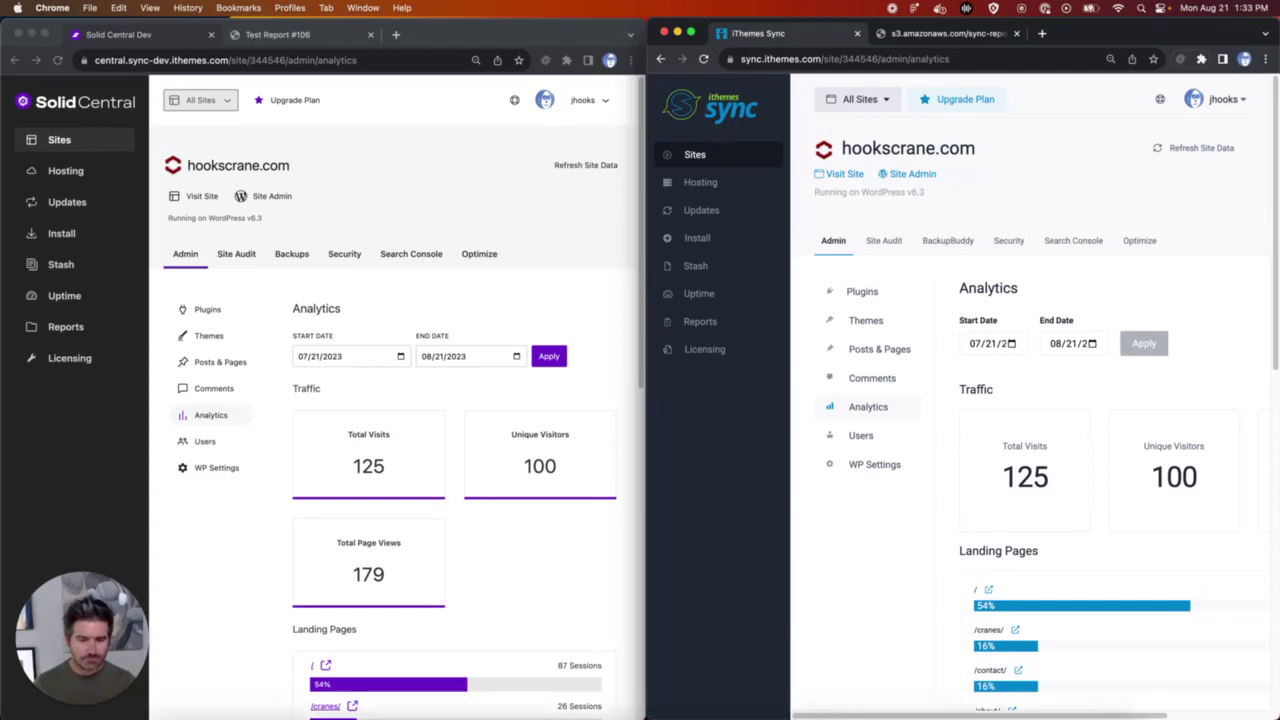
Step: Restore the minimized SolidWP Design System Figma window from the Dock
left_click(1084, 695)
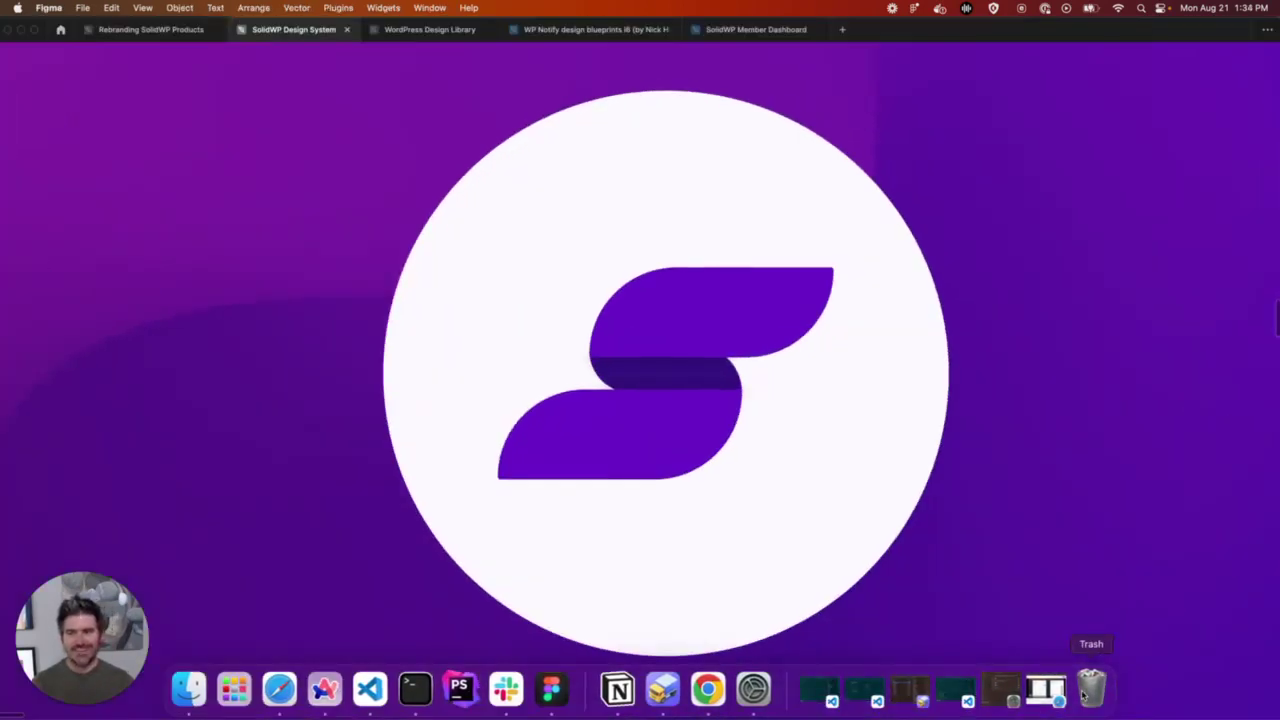